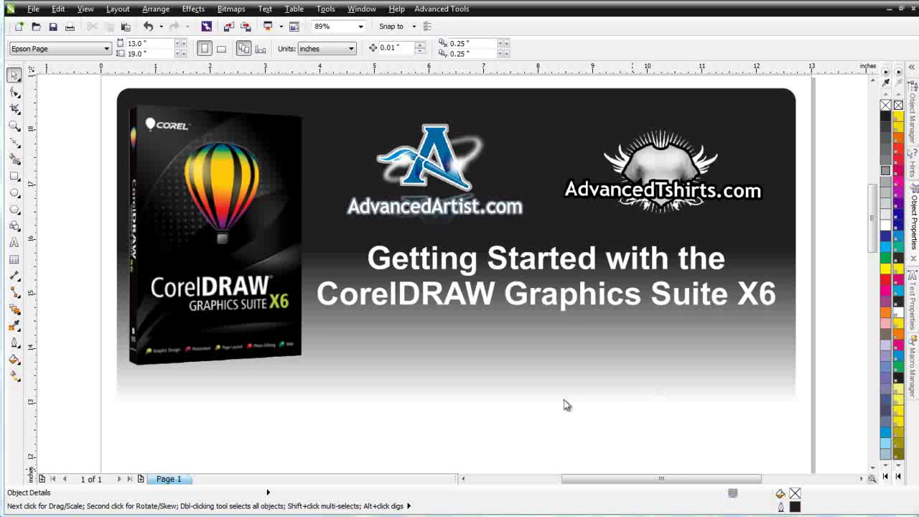
Step: Draw a five-pointed star on the page with the Star tool
scroll(554, 404, down, 2)
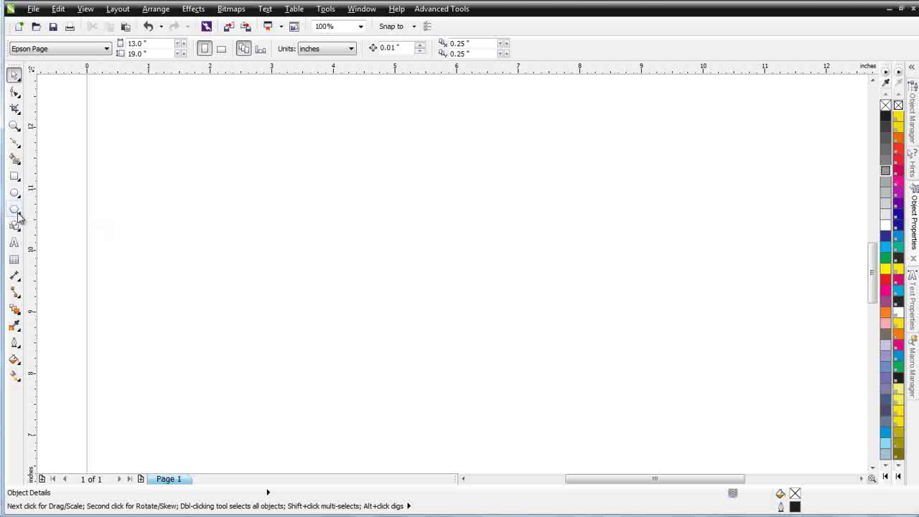
click(20, 217)
click(55, 229)
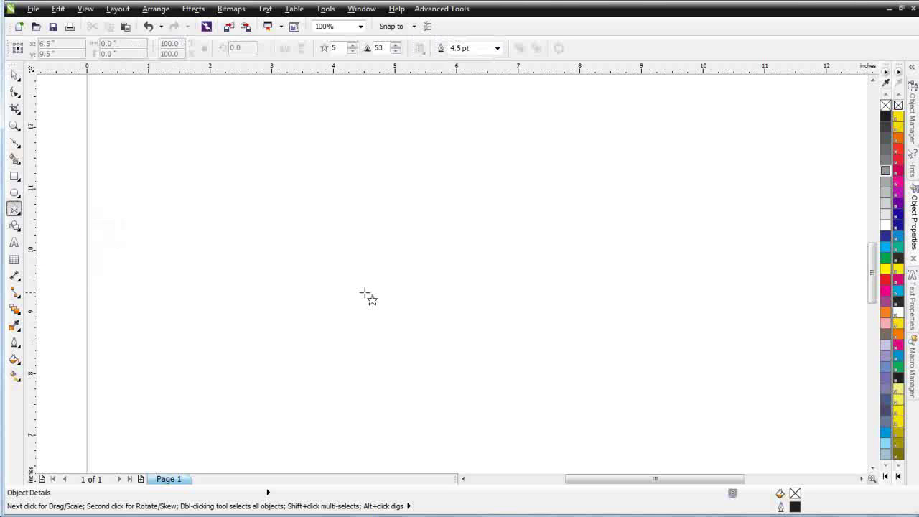
drag(210, 239, 270, 297)
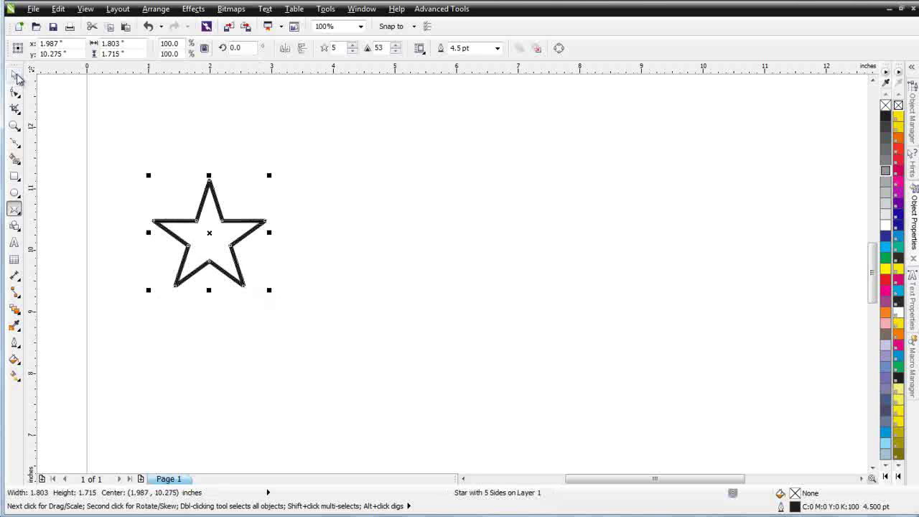
Step: Fill the star blue and drag a copy of it far to the right
click(16, 76)
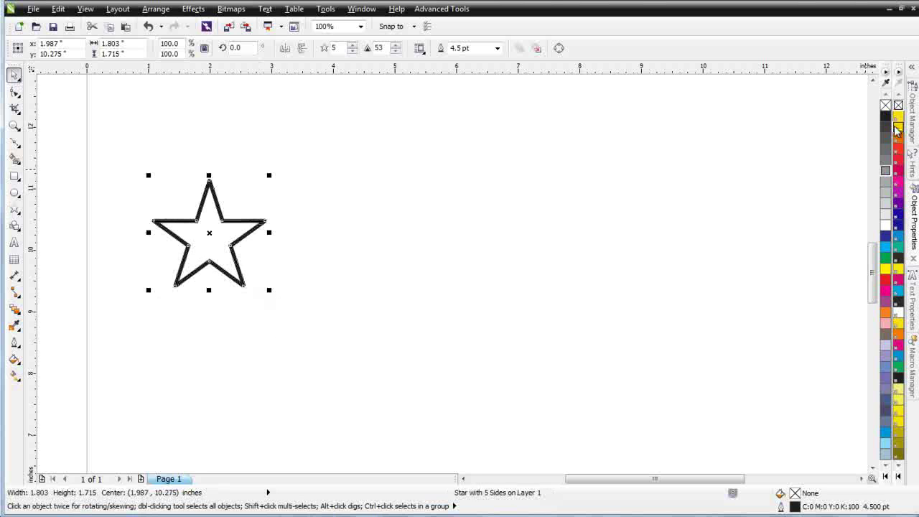
click(897, 235)
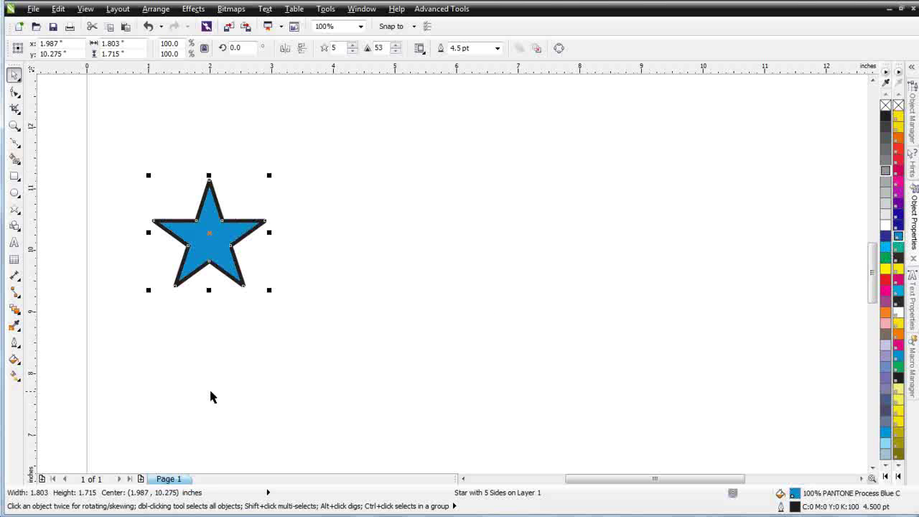
drag(218, 233, 704, 268)
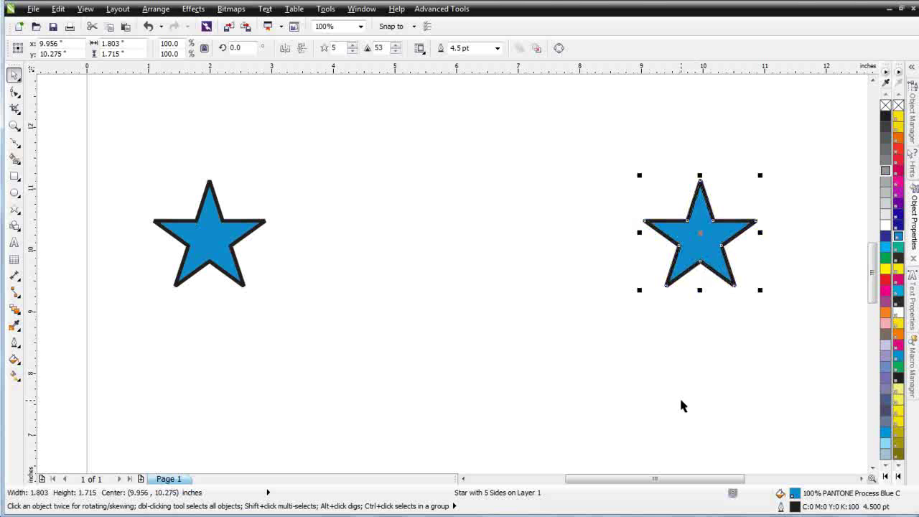
Step: Blend the left star into the right star, creating a 20-step row of stars
click(15, 308)
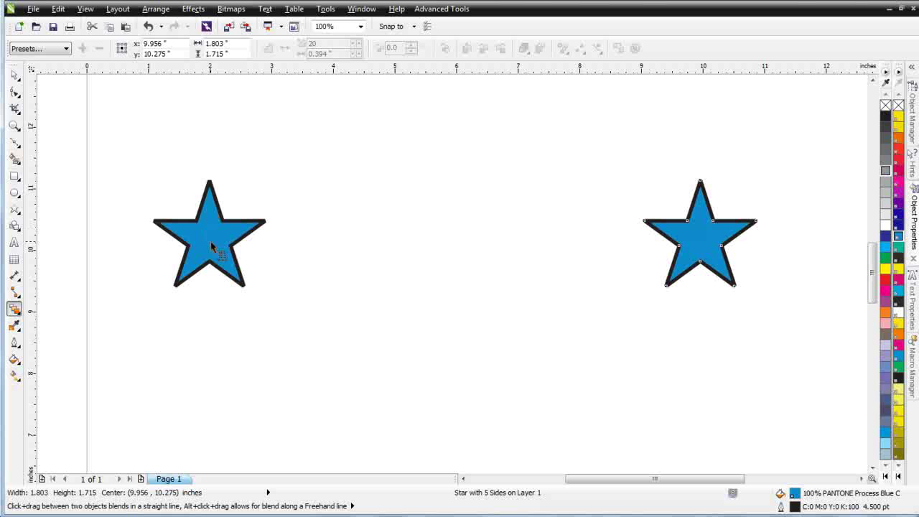
mouse_move(212, 245)
mouse_down()
mouse_move(336, 278)
mouse_move(469, 334)
mouse_move(627, 324)
mouse_move(697, 273)
mouse_move(696, 250)
mouse_up()
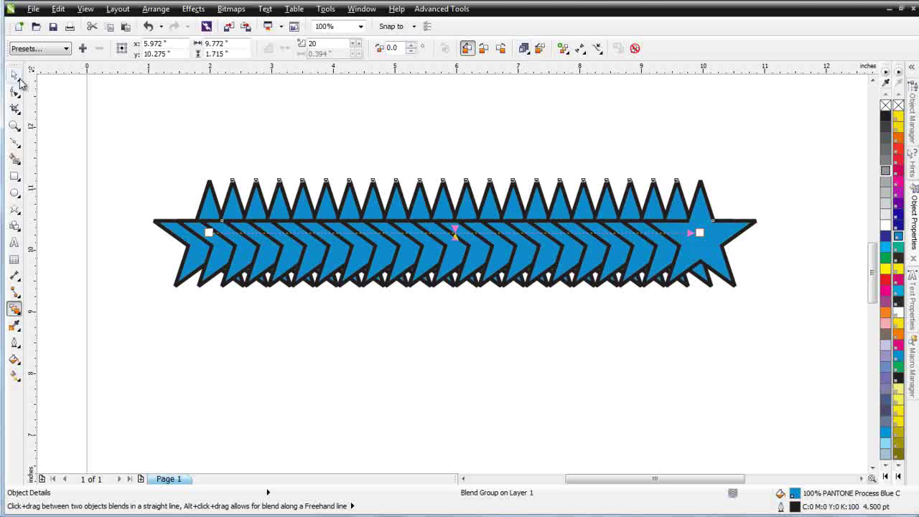
Step: Fill the right-hand end star of the blend with Rubine Red
click(15, 74)
click(781, 216)
click(737, 233)
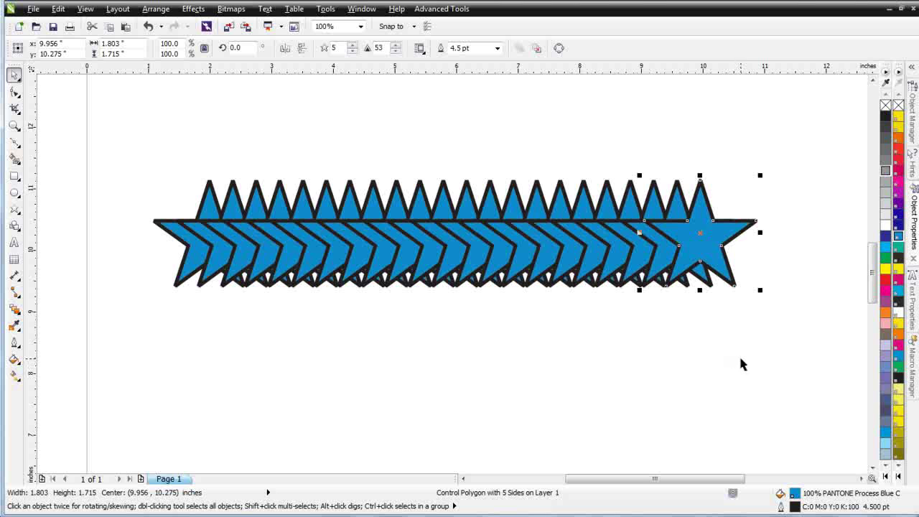
click(897, 167)
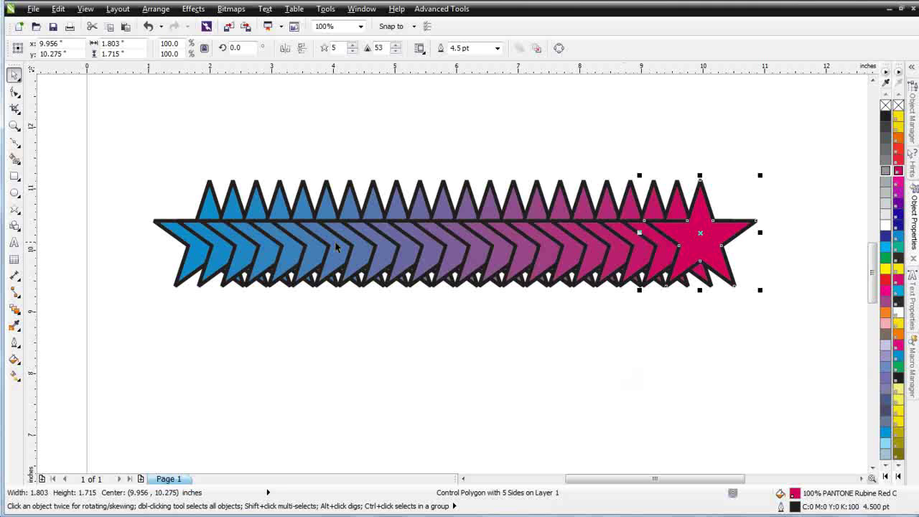
Step: Fill the left start star with Yellow, then reselect the magenta end star
click(190, 249)
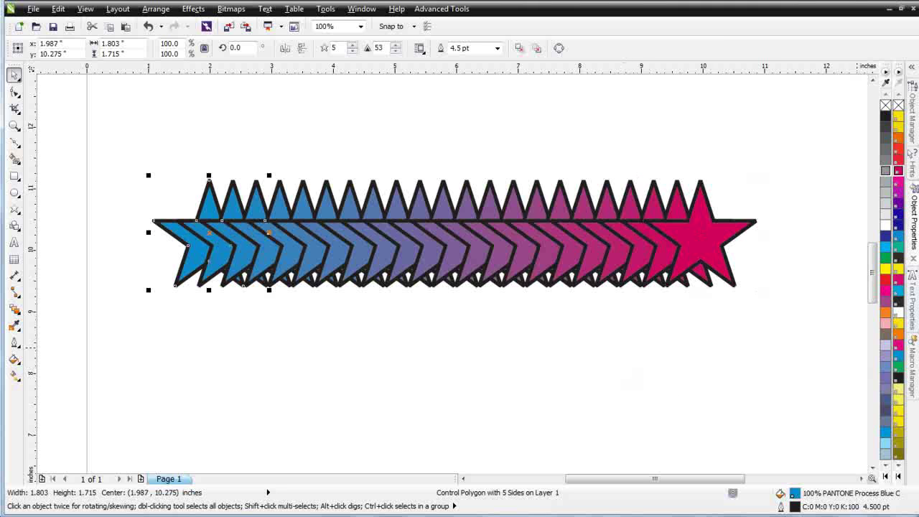
click(897, 117)
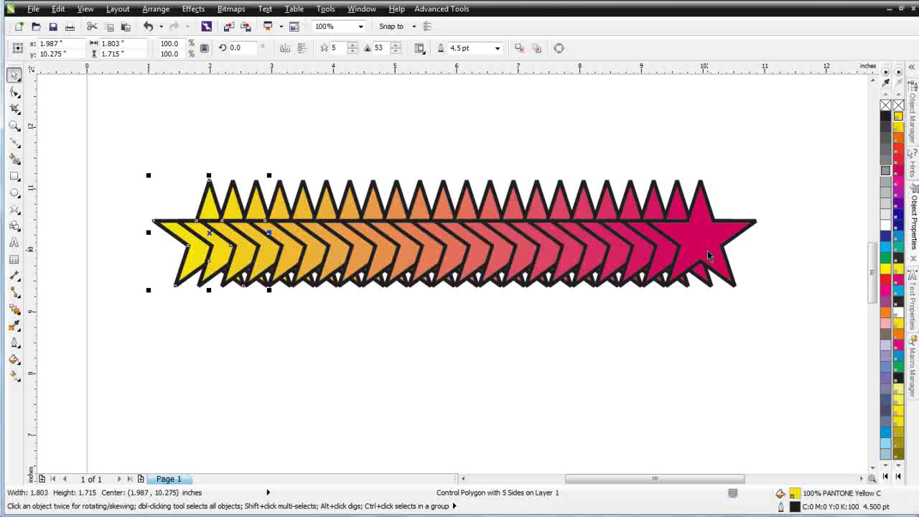
click(780, 249)
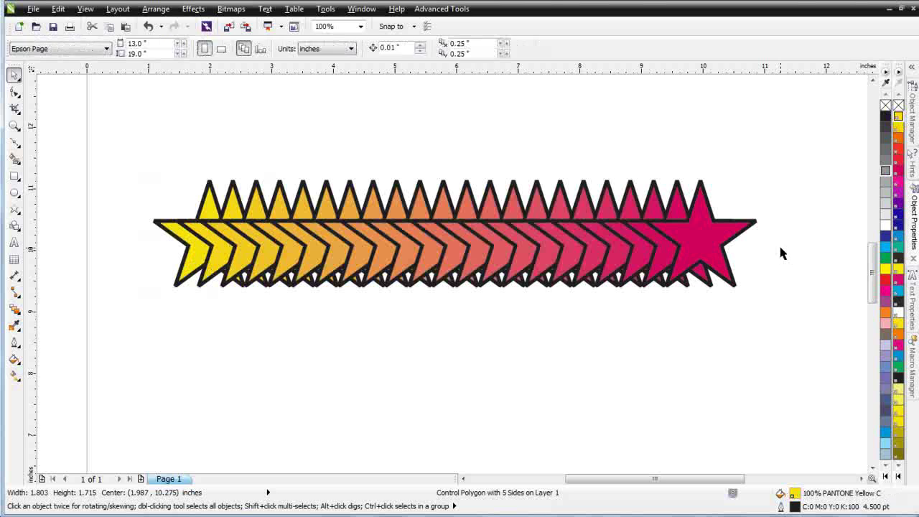
click(703, 230)
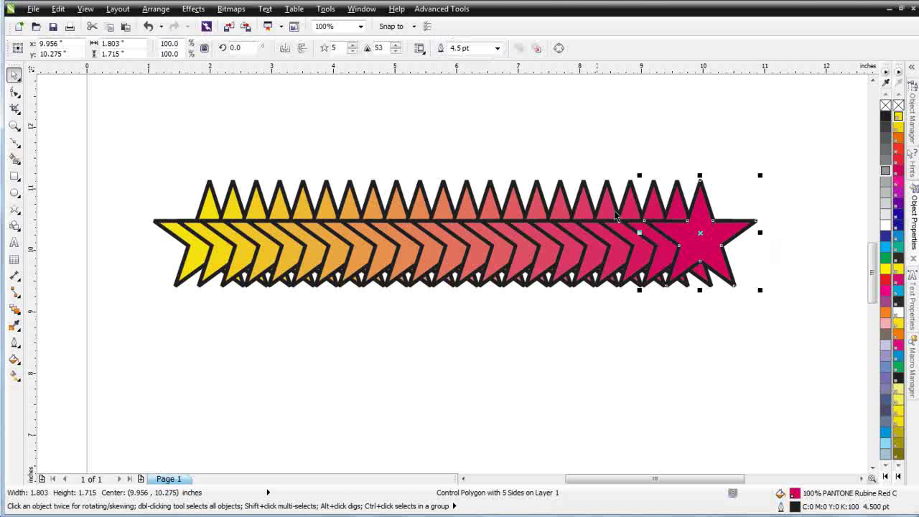
click(191, 246)
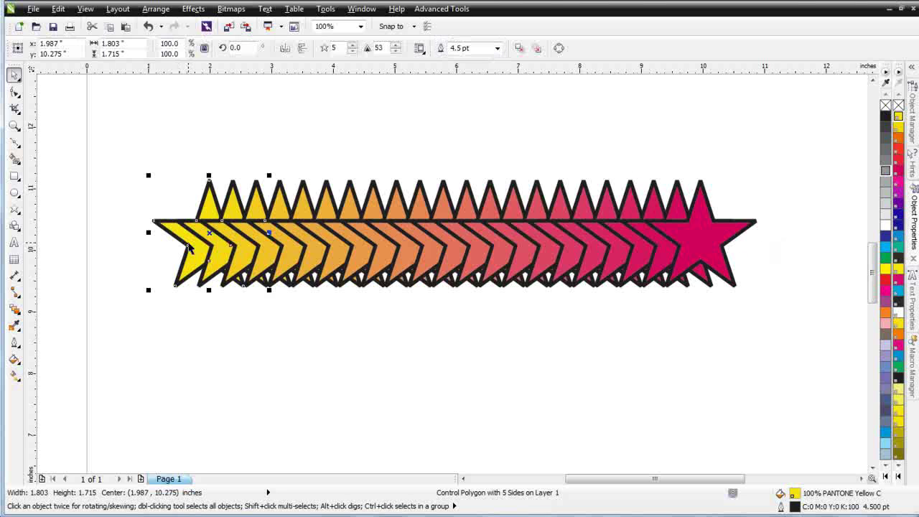
click(735, 226)
Step: Move the end star about 1.5 inches right, undoing the trial shrink and rotation
drag(720, 256, 813, 255)
drag(852, 173, 815, 209)
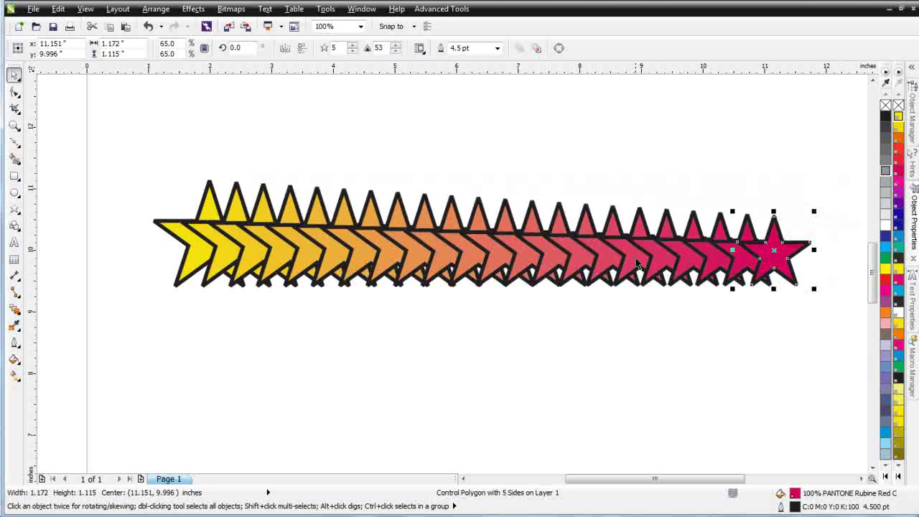
click(775, 249)
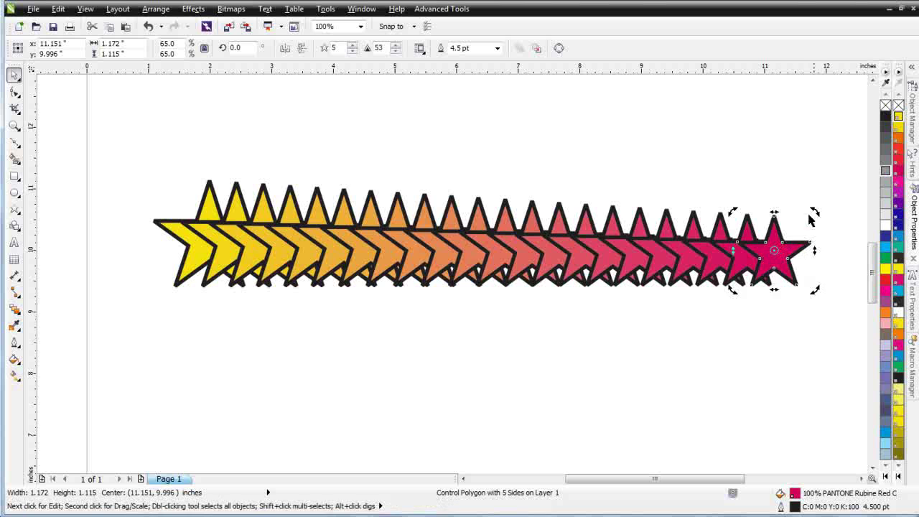
drag(813, 211, 837, 234)
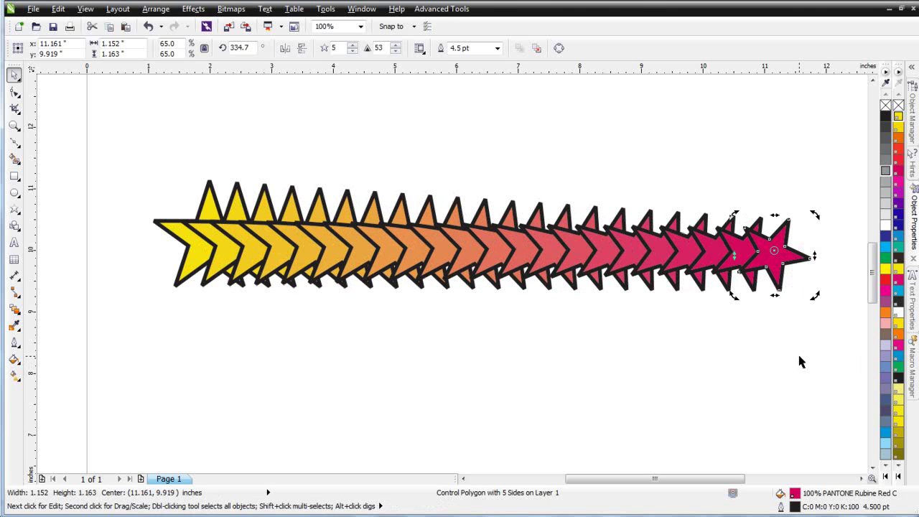
key(ctrl+z)
key(ctrl+z)
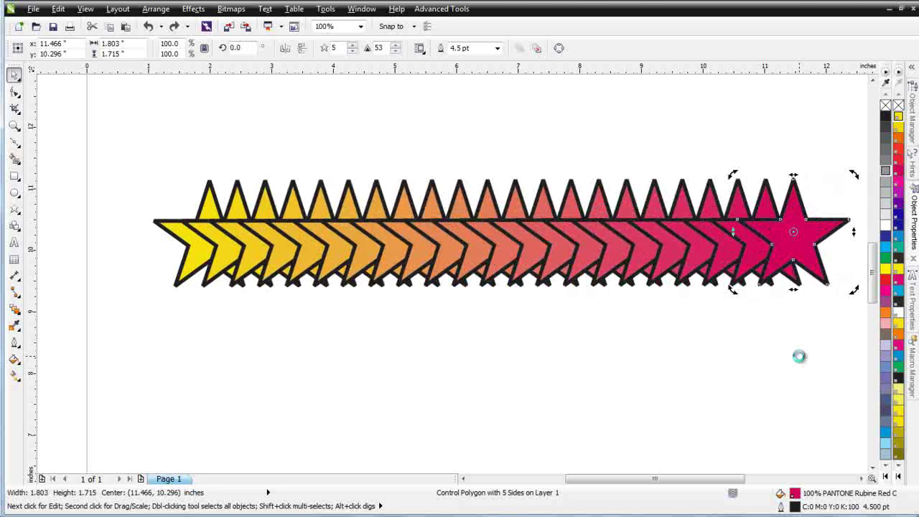
Step: Fill the end star and the start star white, leaving only black outlines
click(771, 359)
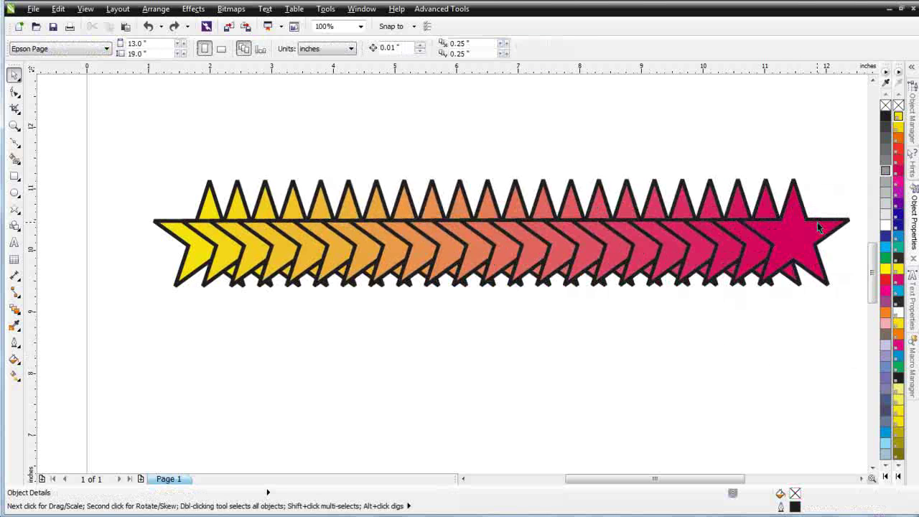
click(813, 221)
click(885, 227)
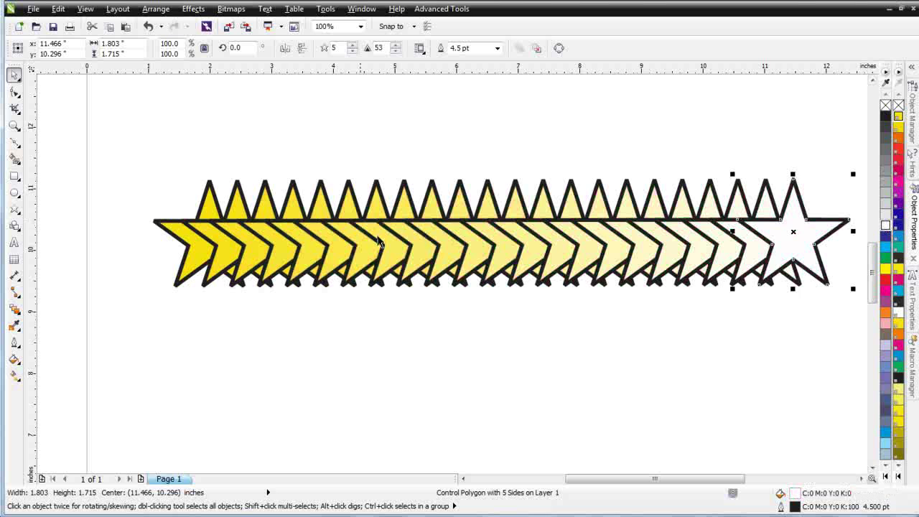
click(196, 247)
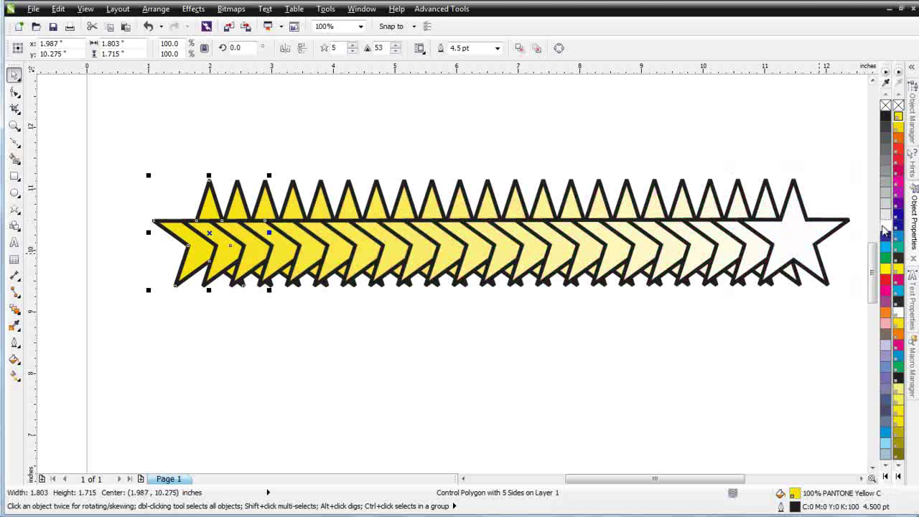
click(884, 226)
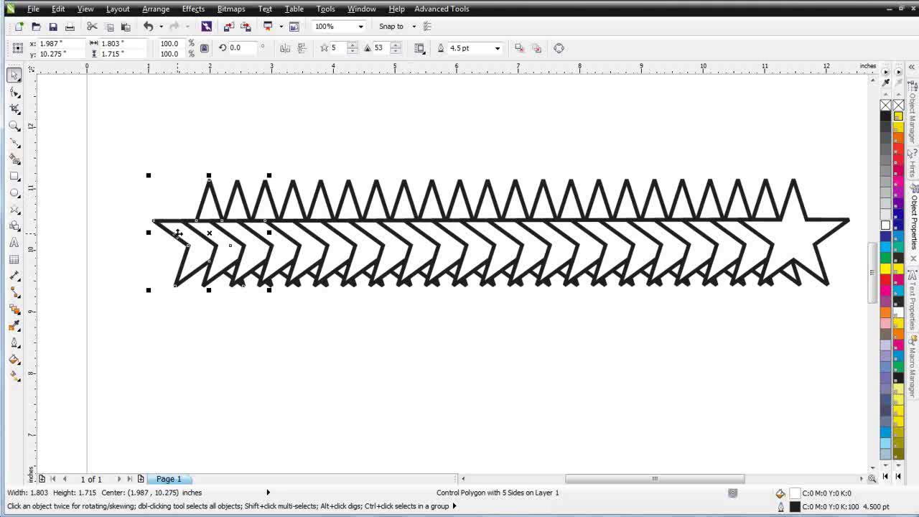
Step: Set the star blend to 5 steps so seven stars remain, zoomed out
click(407, 201)
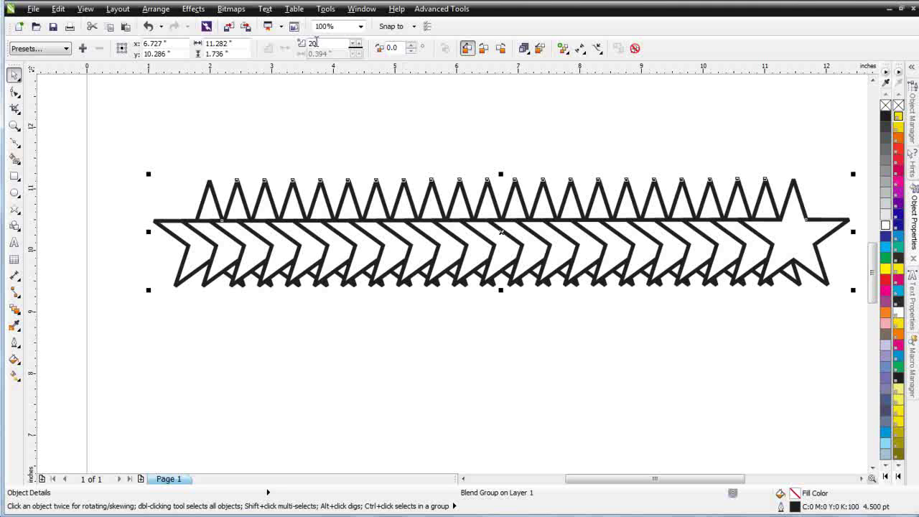
click(318, 43)
text(5)
key(Return)
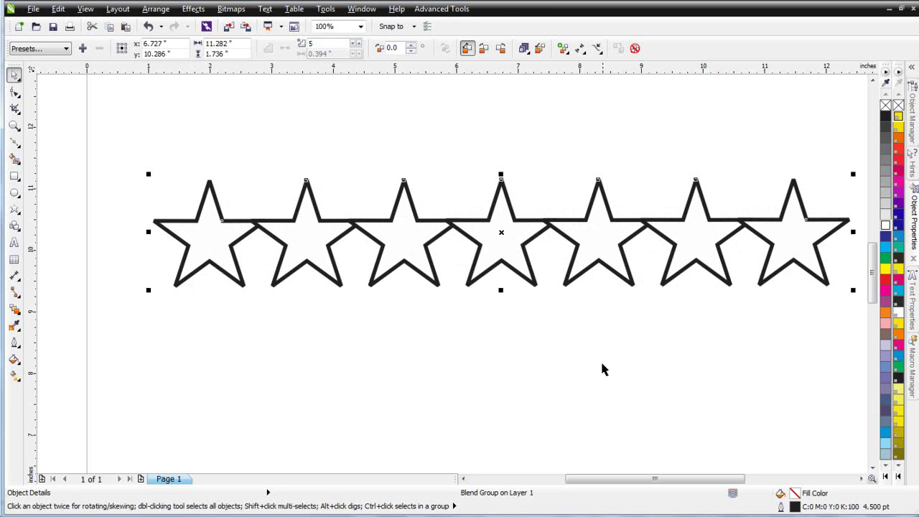
click(523, 262)
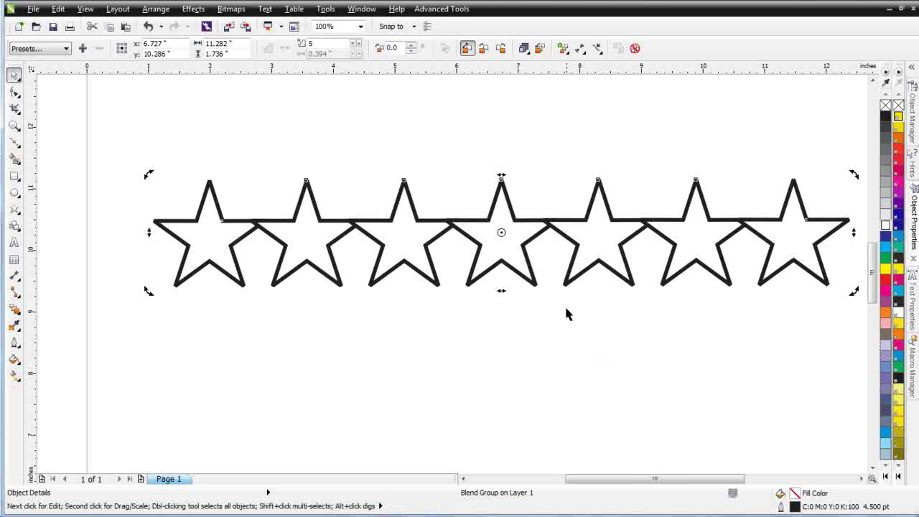
key(F3)
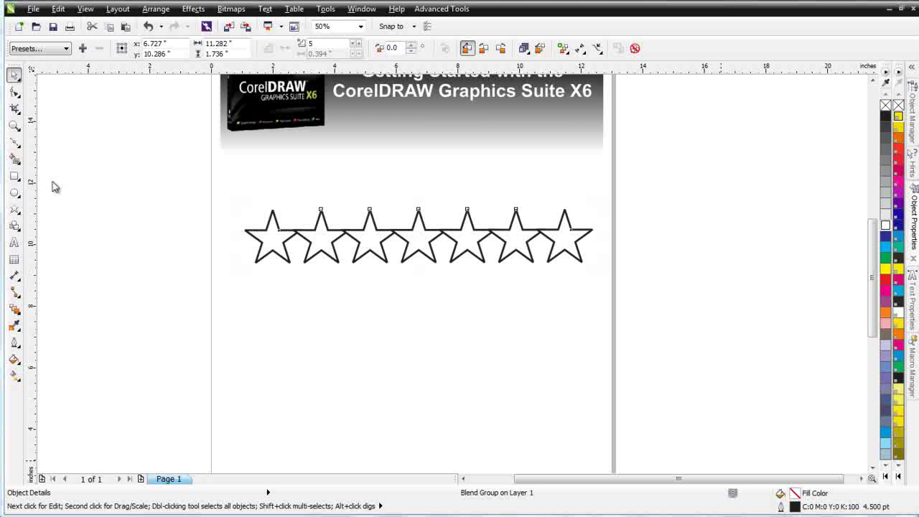
Step: Draw a 5.583-inch circle beneath the star row with the Ellipse tool
click(14, 193)
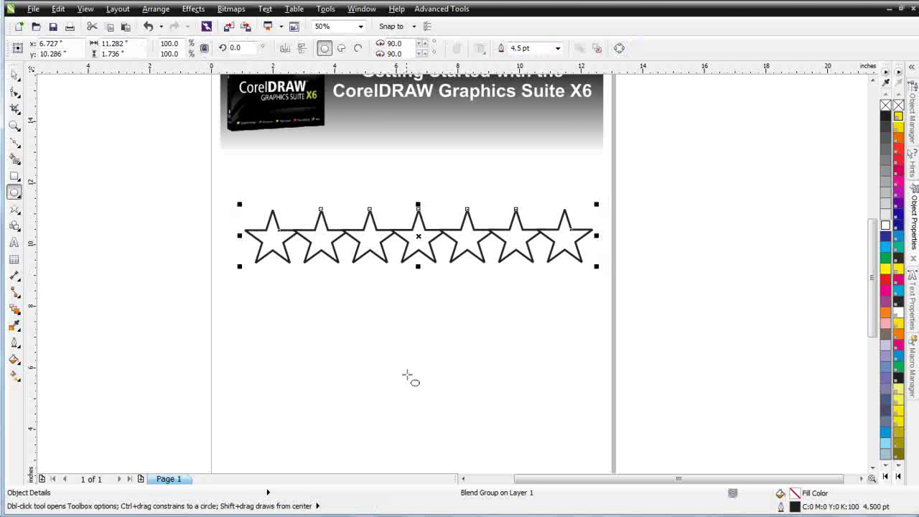
drag(407, 375, 492, 460)
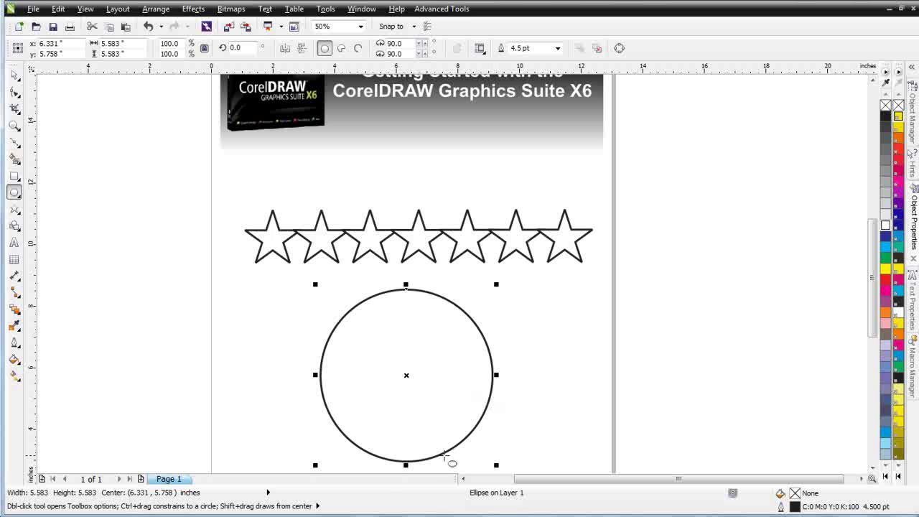
click(14, 74)
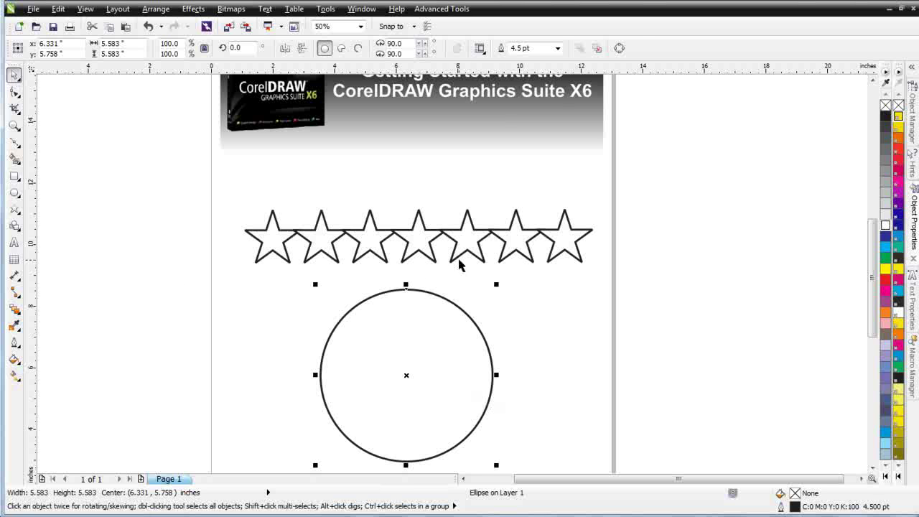
Step: Attach the seven-star blend to the circle as its new path
click(456, 258)
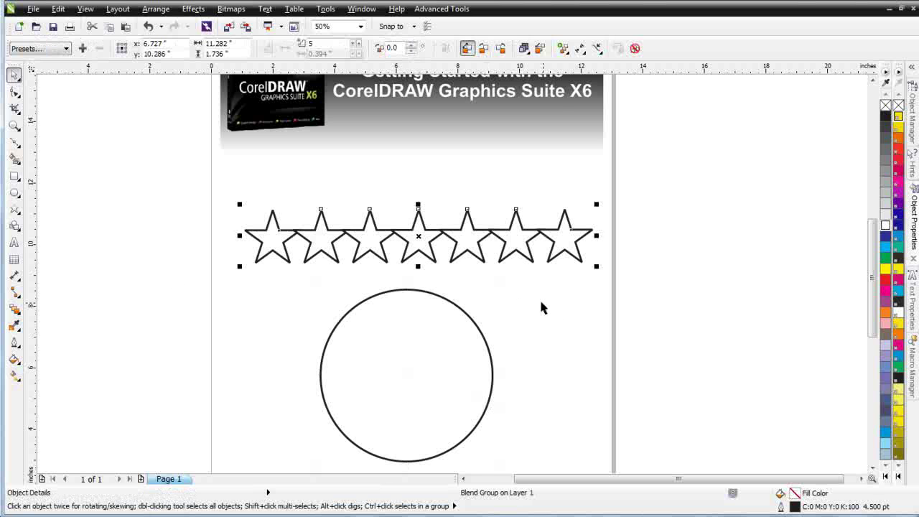
click(596, 48)
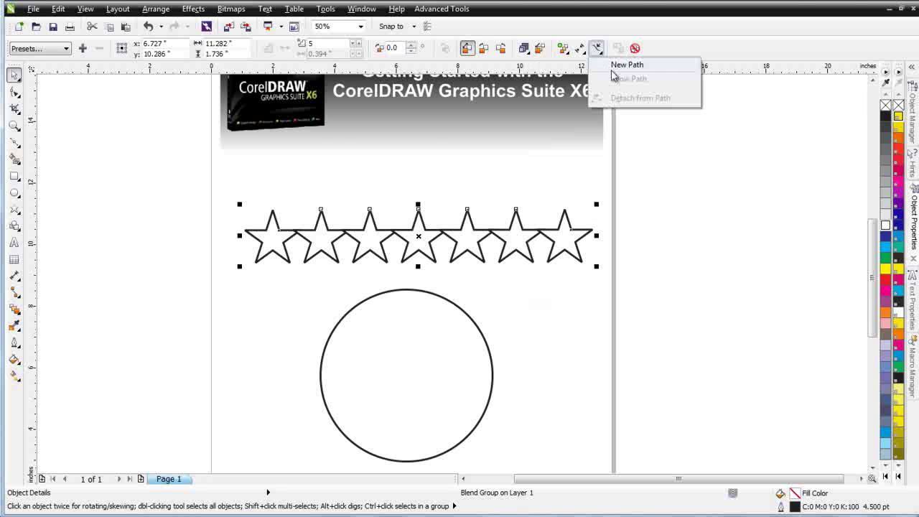
click(614, 72)
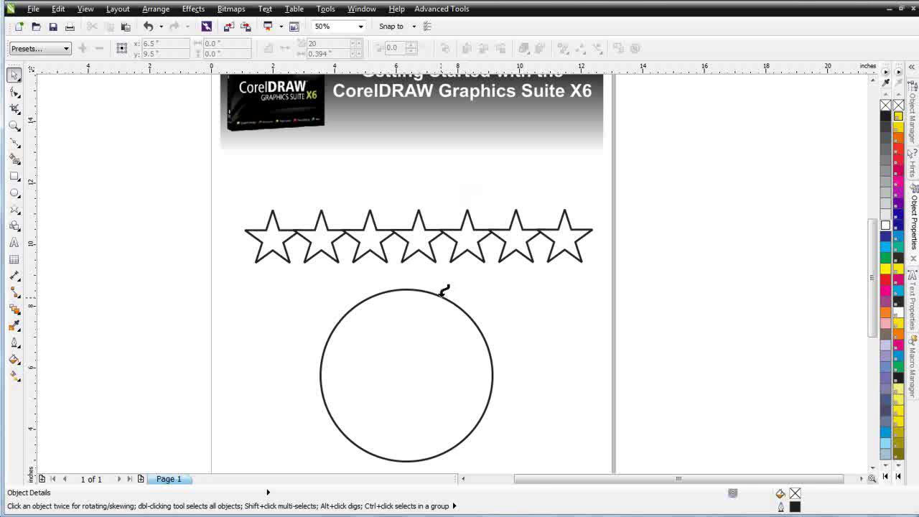
click(441, 296)
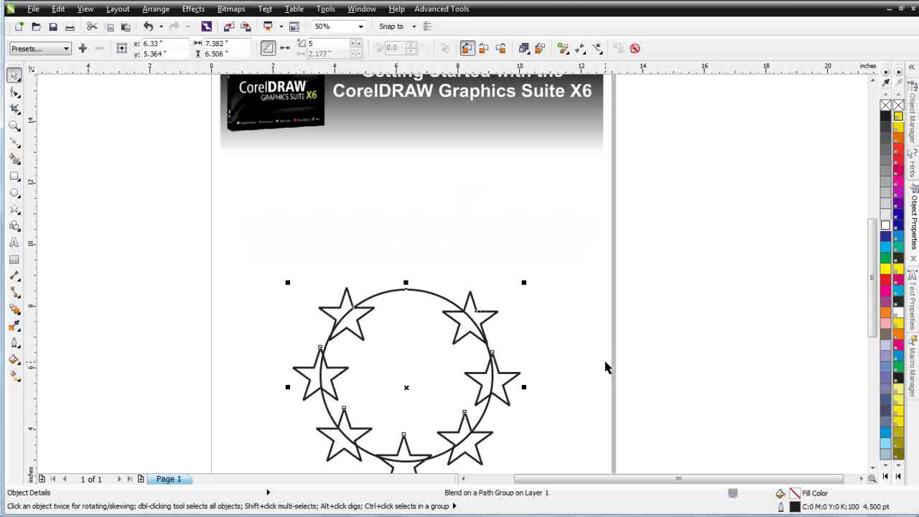
Step: Turn on Blend along full path and Rotate all objects for the star blend
click(567, 54)
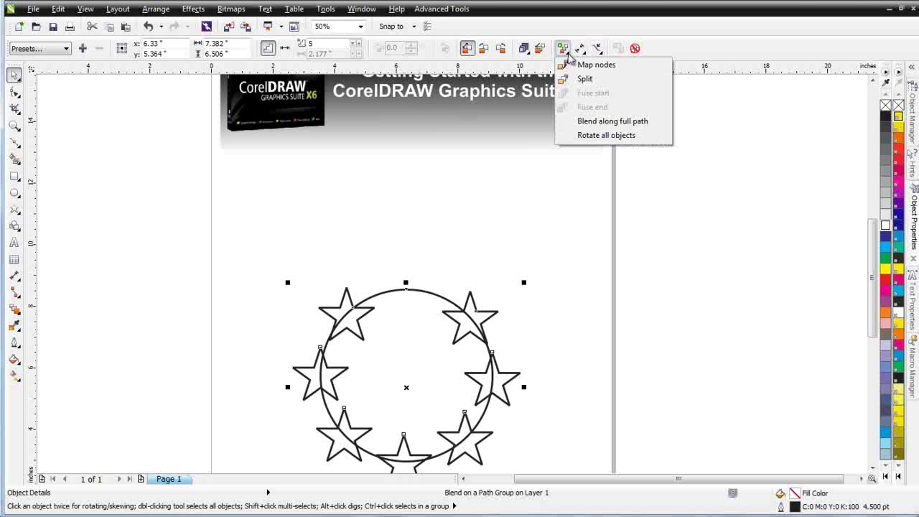
click(590, 121)
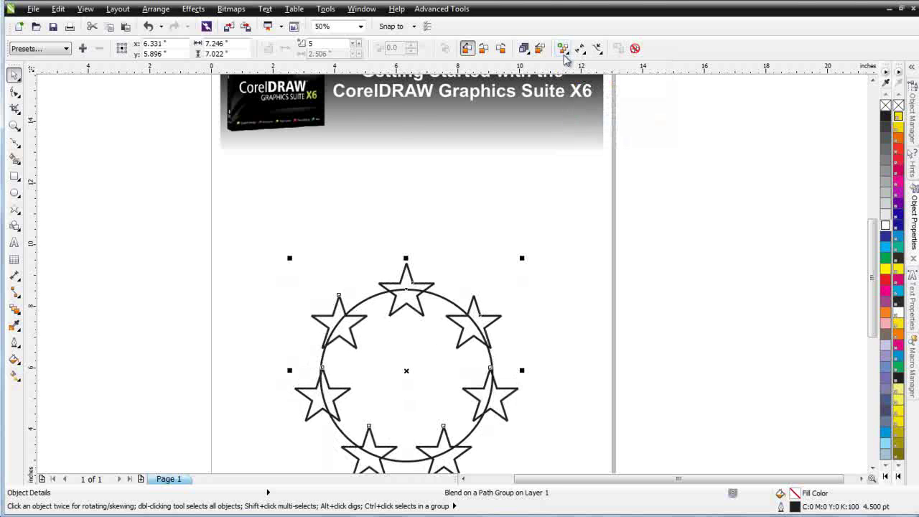
click(564, 50)
click(603, 135)
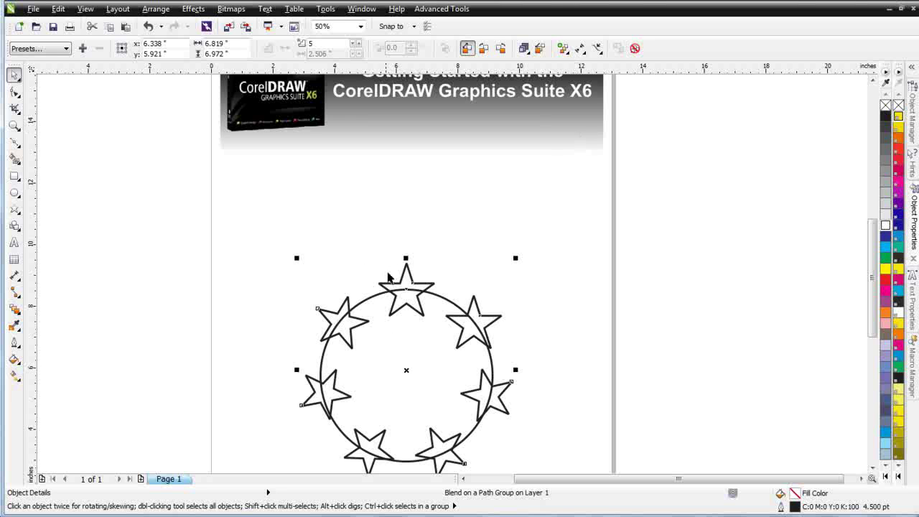
Step: Rotate the upper-right end star to 314.2° and shrink both end stars
click(520, 317)
click(493, 322)
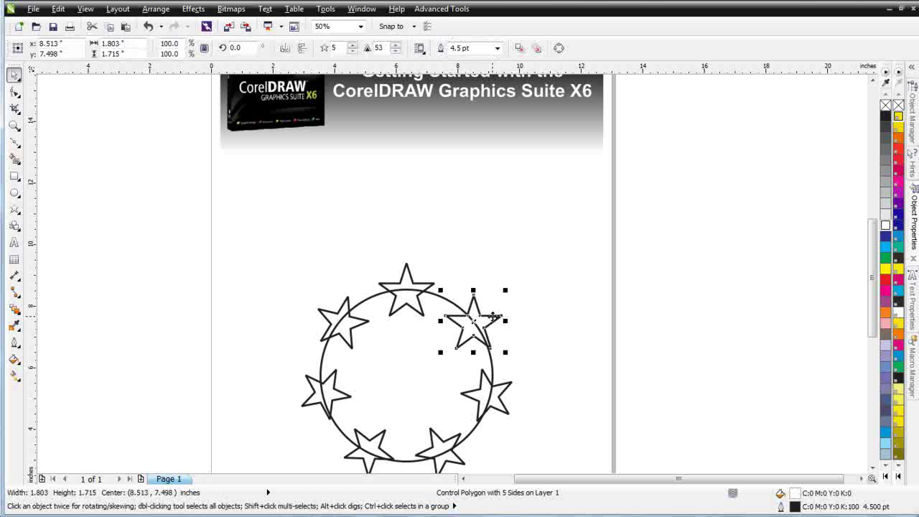
click(493, 315)
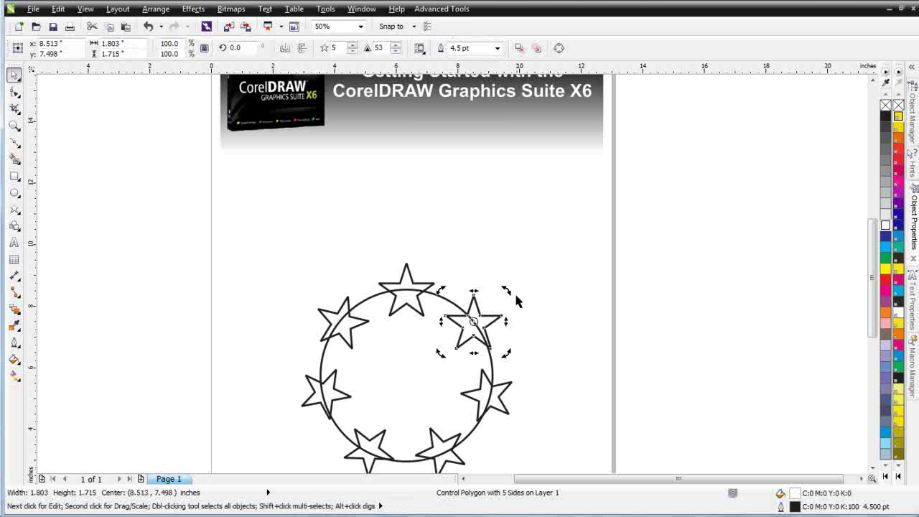
mouse_move(506, 290)
mouse_down()
mouse_move(523, 314)
mouse_move(510, 304)
mouse_up()
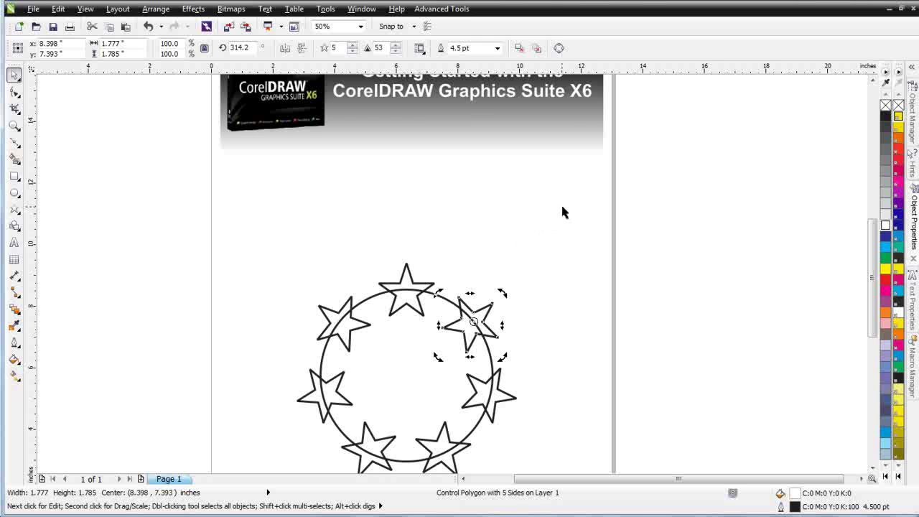
drag(560, 204, 372, 356)
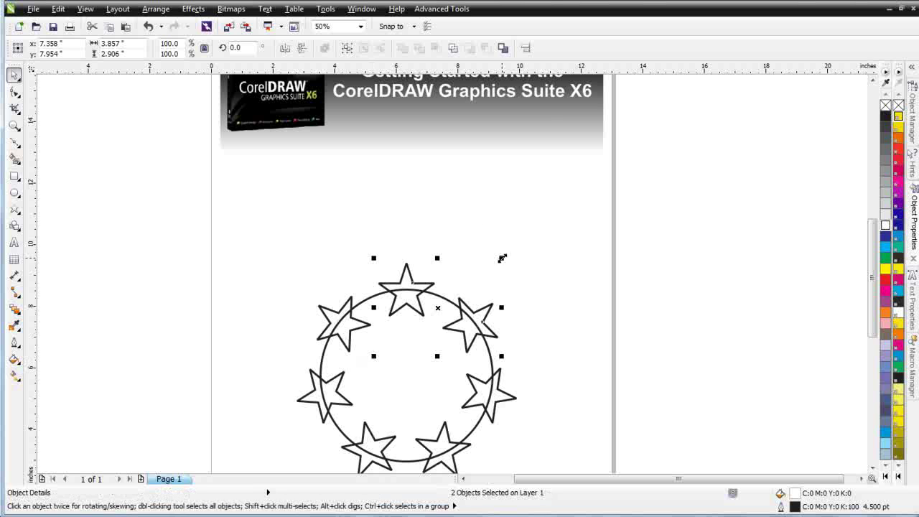
drag(501, 258, 479, 278)
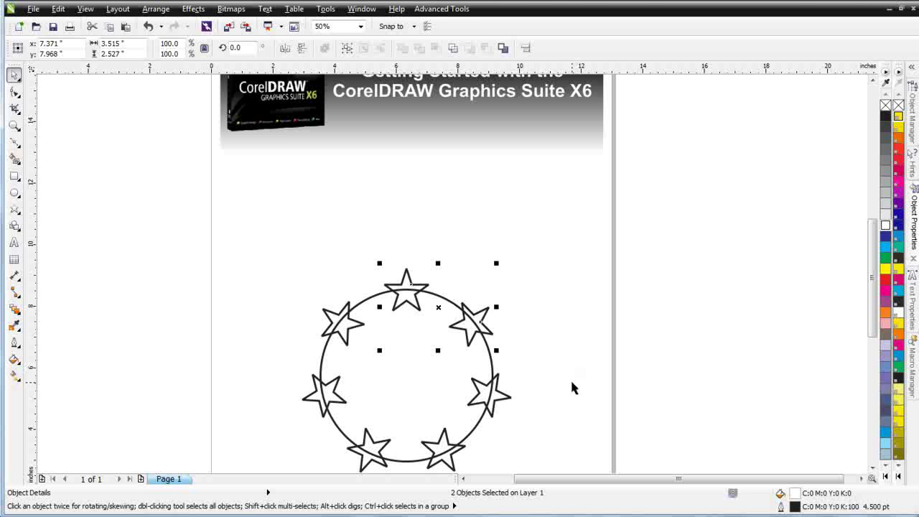
Step: Set the star blend on the circle to 7 steps
click(506, 399)
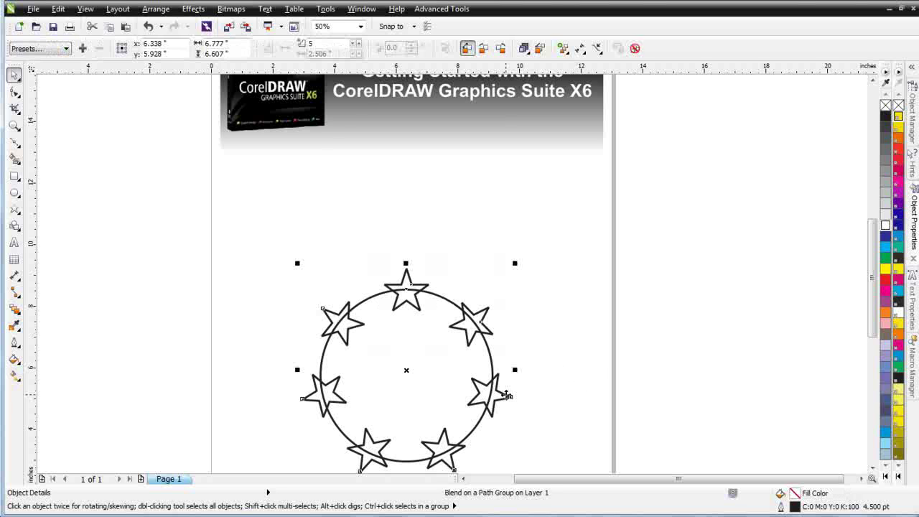
double_click(311, 43)
text(7)
key(Return)
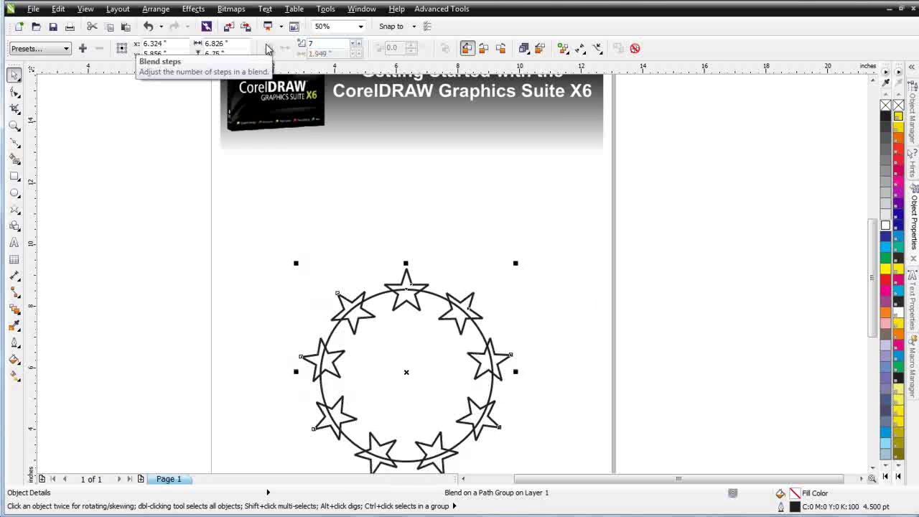
Step: Move the top star's rotation centre toward the circle and shift the star slightly outward
click(537, 296)
click(406, 272)
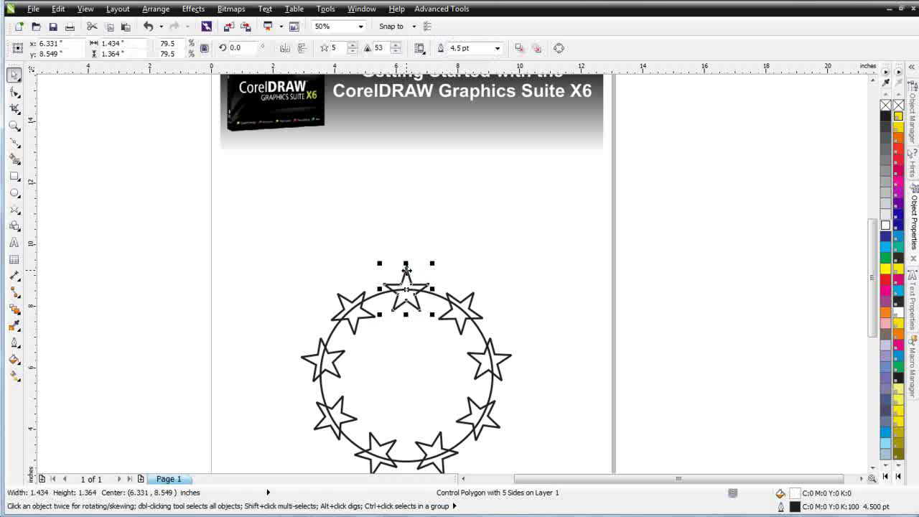
click(406, 270)
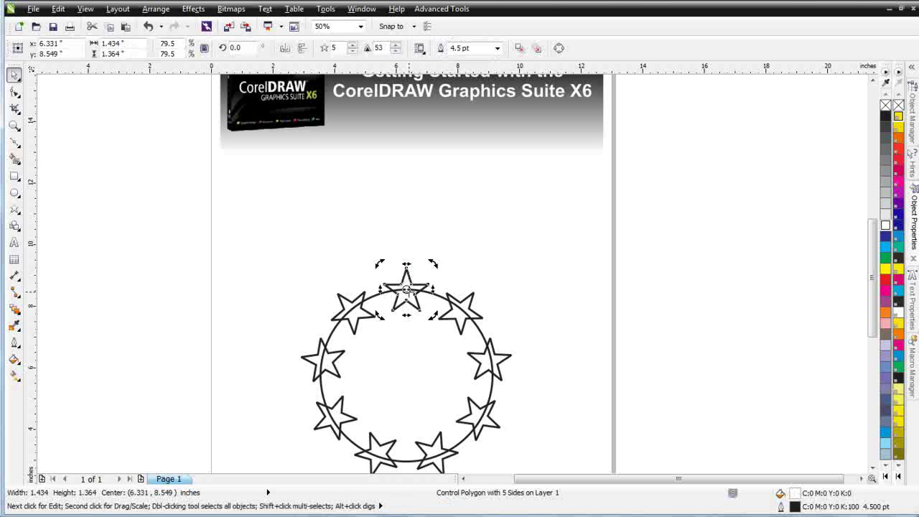
drag(406, 293, 405, 307)
drag(407, 306, 405, 289)
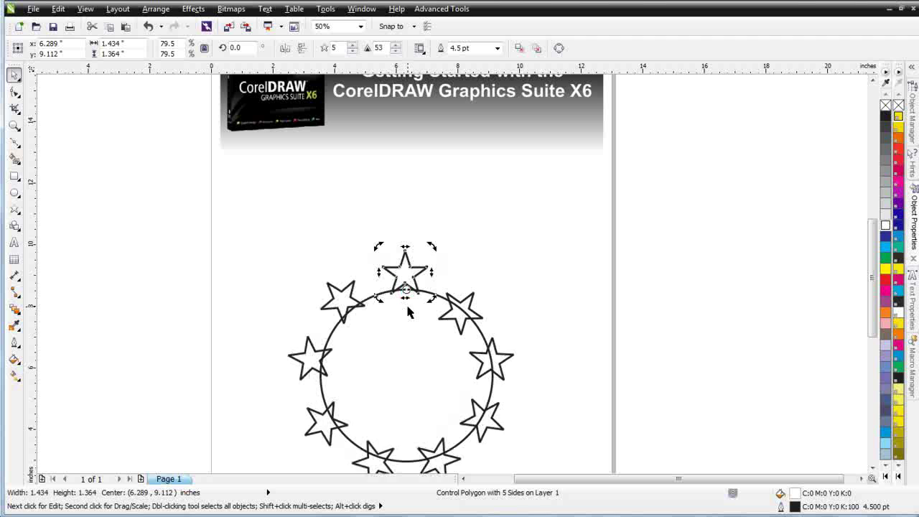
Step: Move the upper-right end star's rotation centre toward the circle's centre, respacing the star ring
click(467, 304)
click(465, 307)
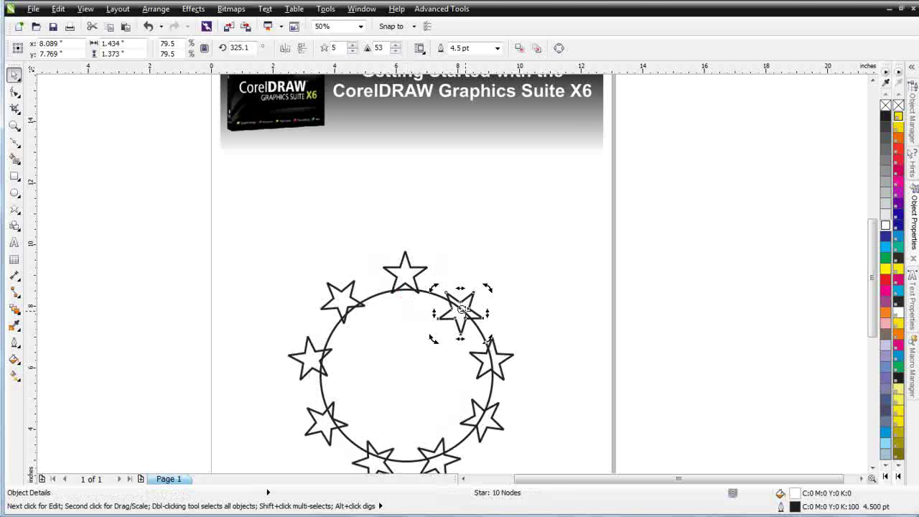
drag(460, 309, 454, 327)
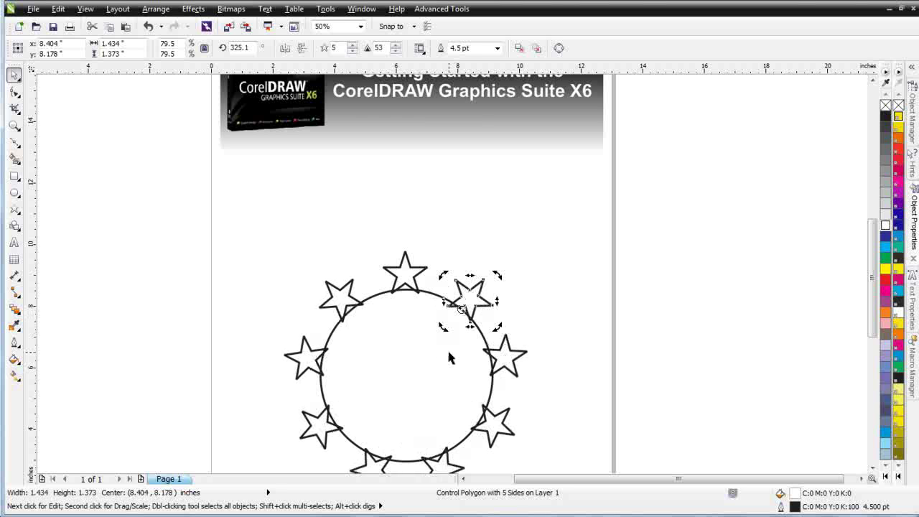
click(413, 274)
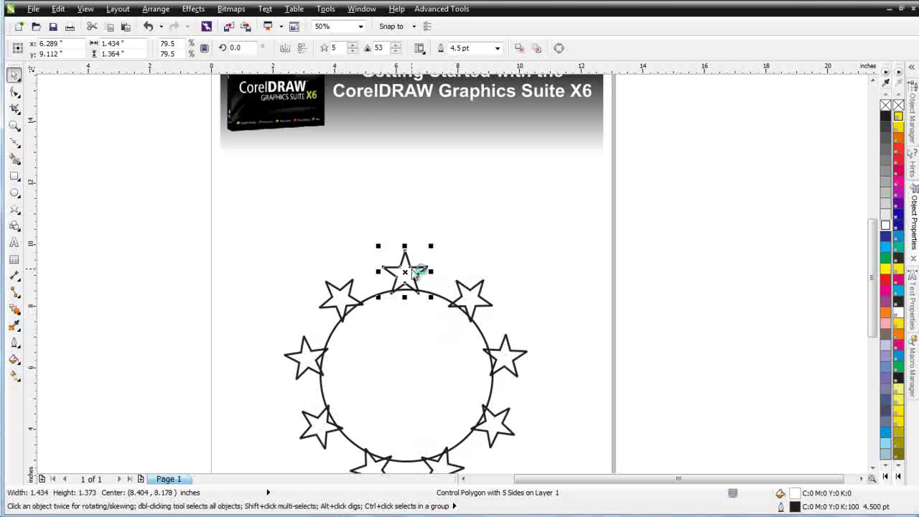
click(471, 296)
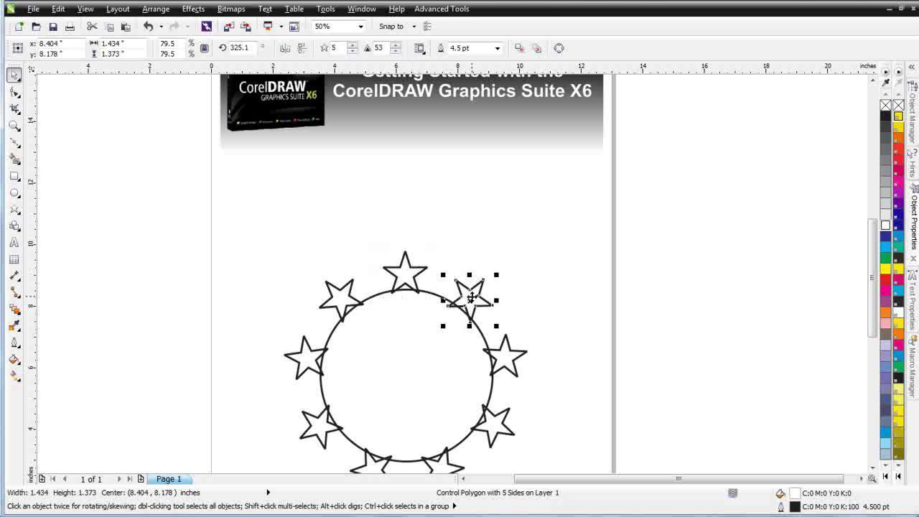
double_click(511, 366)
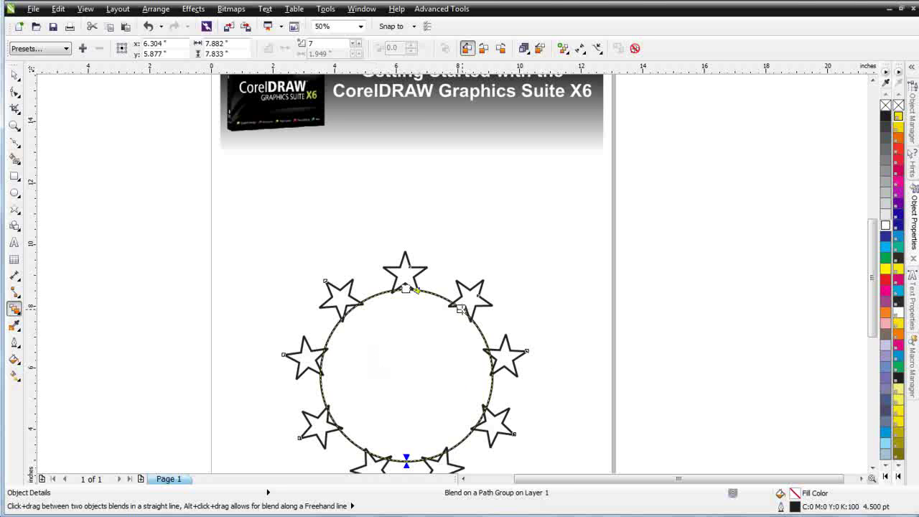
mouse_move(461, 309)
mouse_down()
mouse_move(471, 299)
mouse_move(496, 318)
mouse_move(507, 365)
mouse_move(477, 437)
mouse_move(467, 435)
mouse_move(507, 378)
mouse_up()
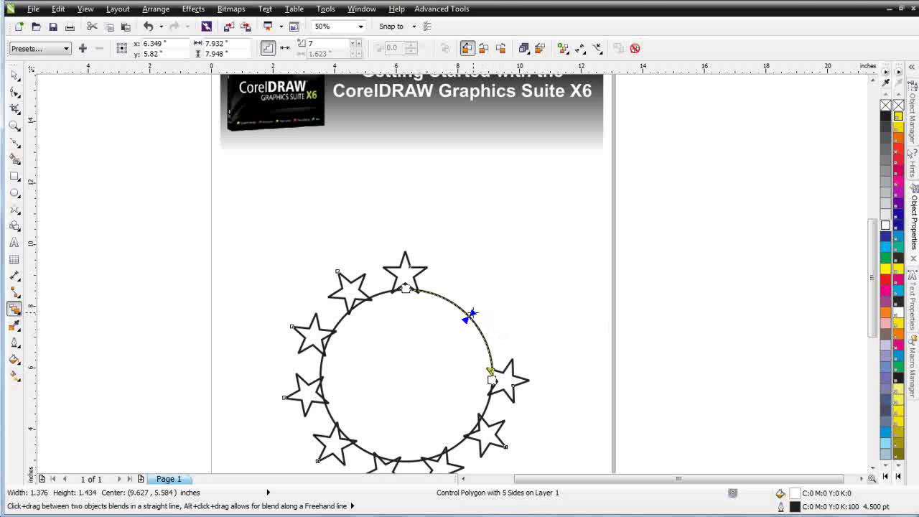
mouse_move(470, 315)
mouse_down()
mouse_move(504, 409)
mouse_move(478, 327)
mouse_move(431, 253)
mouse_move(352, 251)
mouse_move(465, 267)
mouse_move(484, 284)
mouse_up()
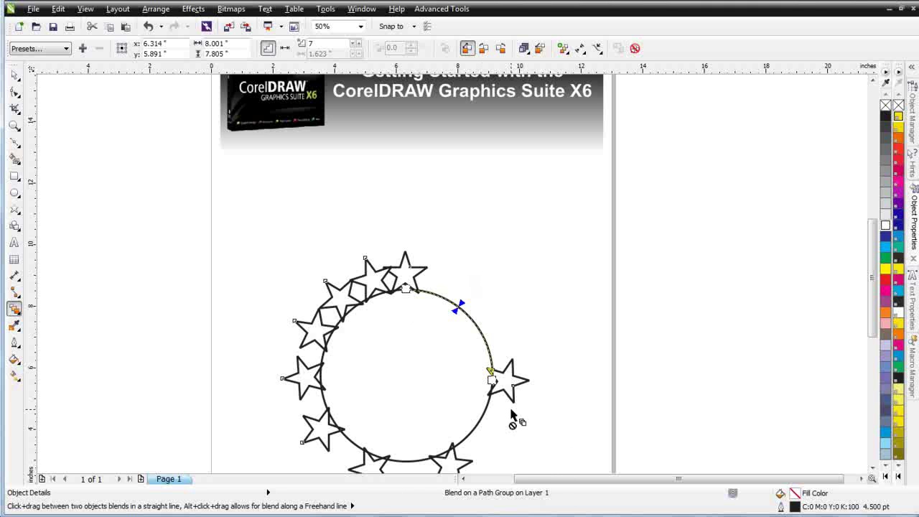
key(ctrl+z)
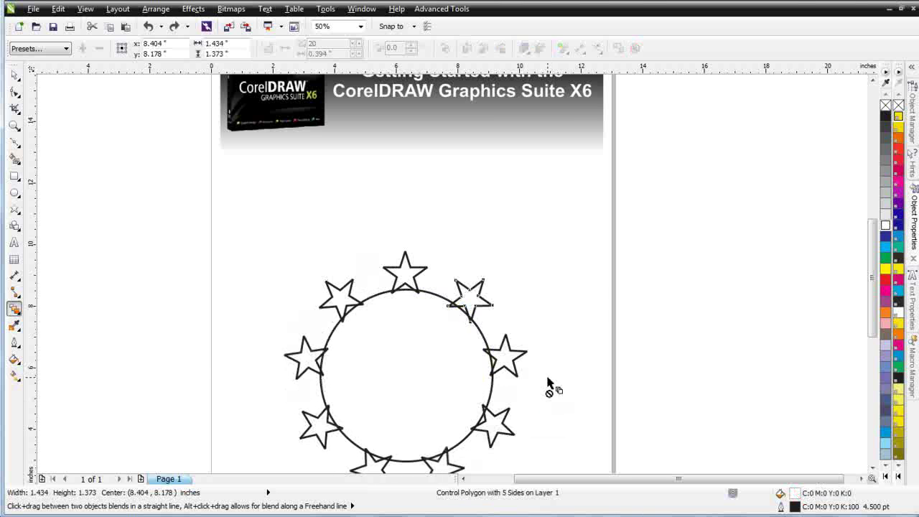
click(14, 75)
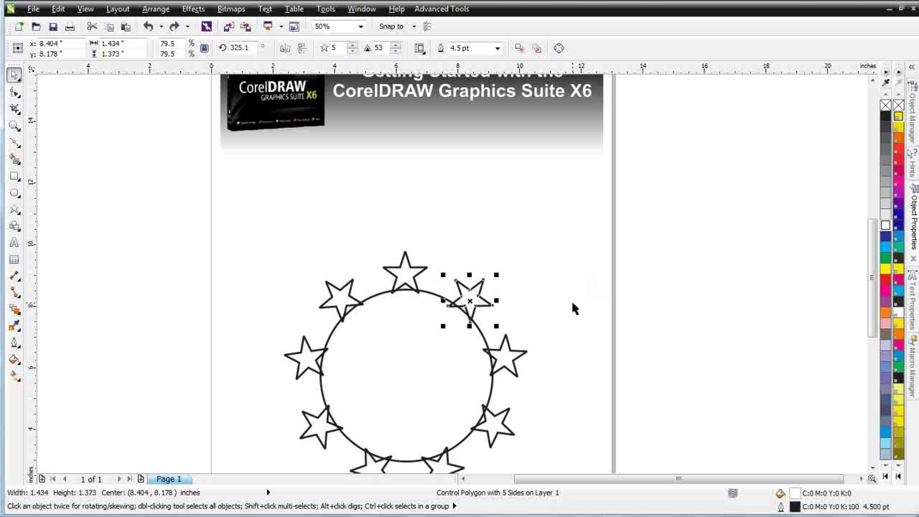
Step: Apply Break Blend Apart to the star blend from its context menu
right_click(513, 362)
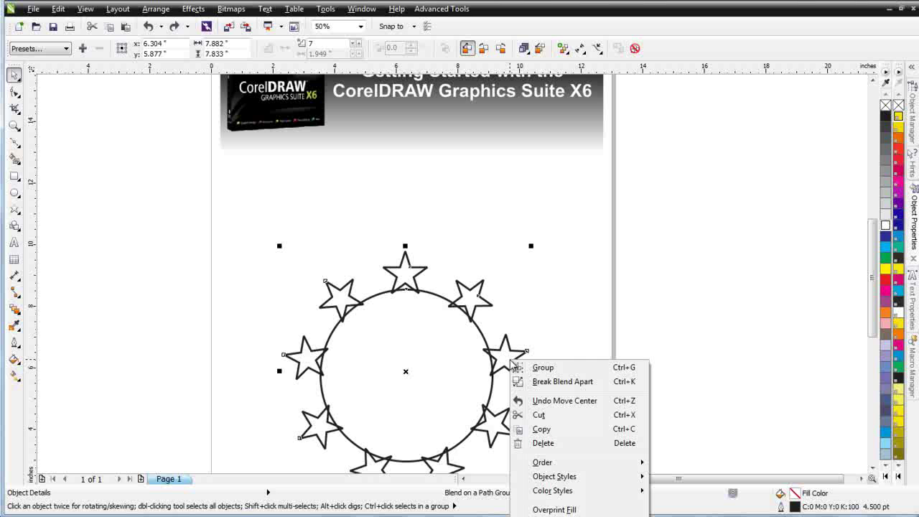
click(505, 306)
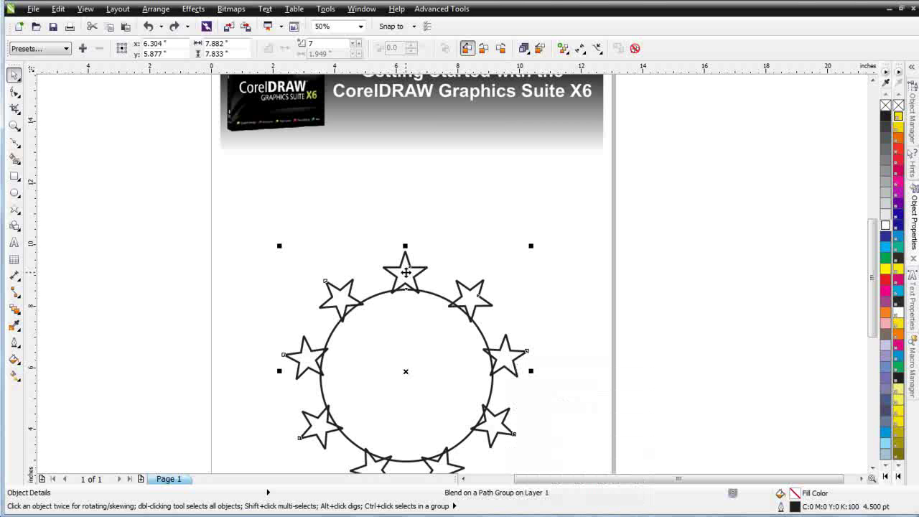
ctrl+click(406, 271)
ctrl+click(466, 287)
click(511, 359)
right_click(508, 358)
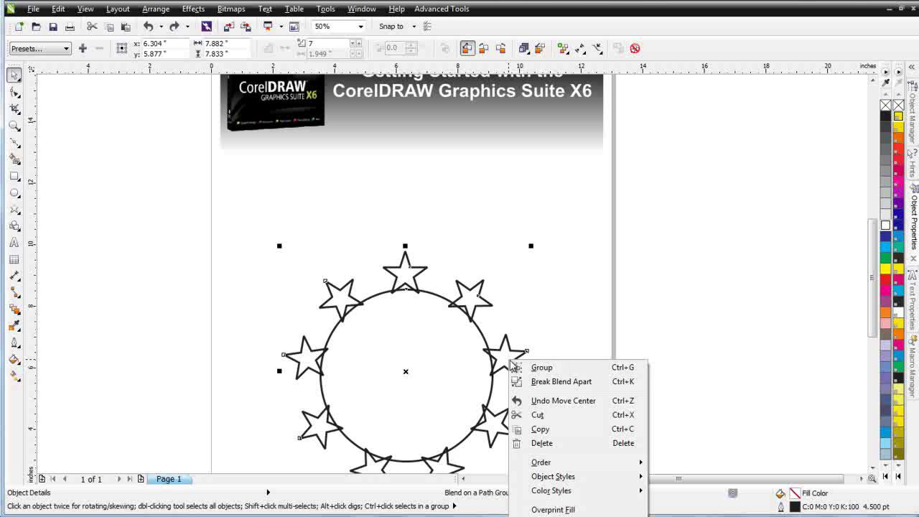
click(572, 388)
Step: Delete the circle
click(581, 375)
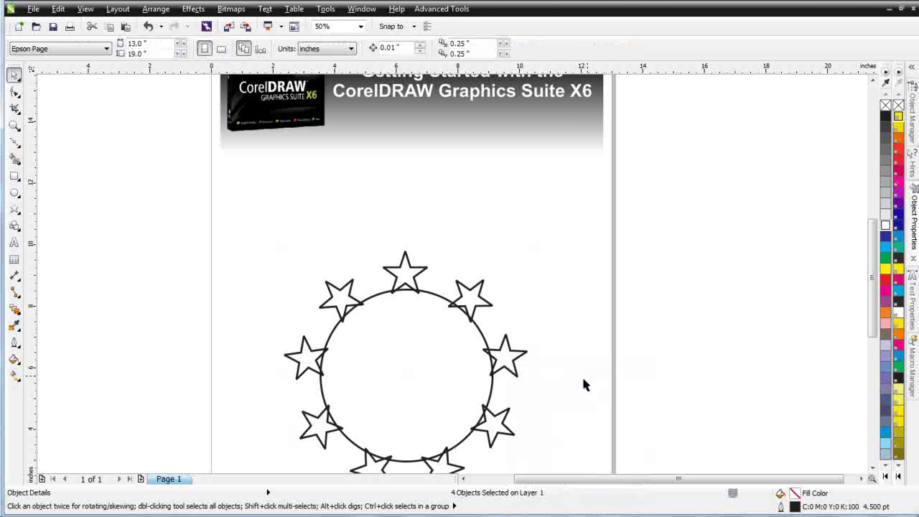
click(486, 339)
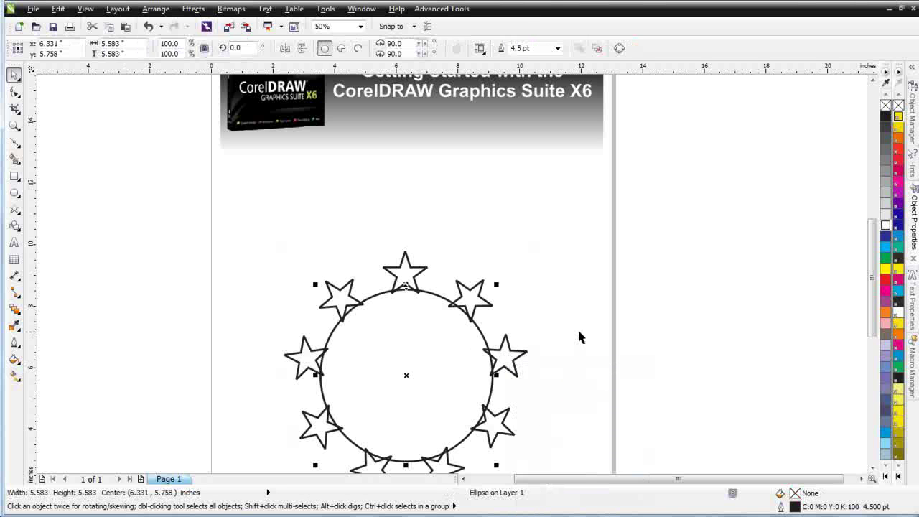
key(Delete)
Step: Ungroup the seven blend stars, then group all nine stars into one group
click(524, 350)
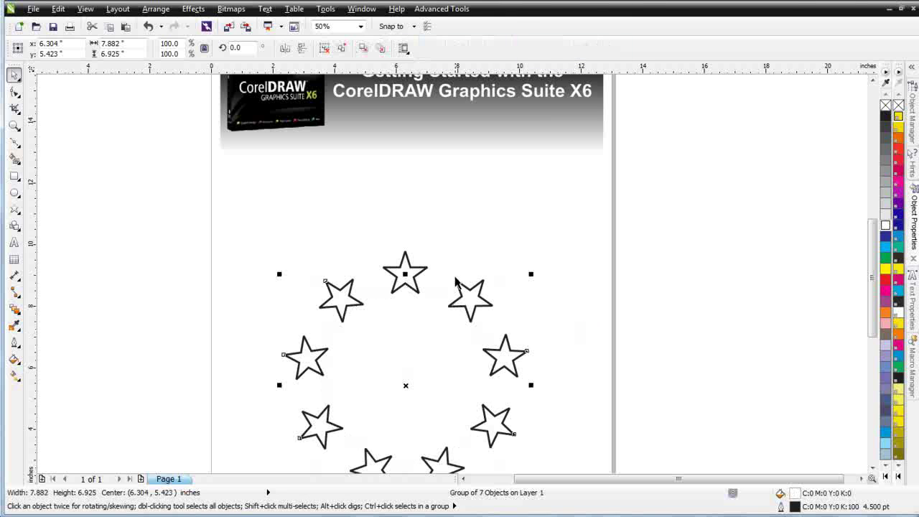
click(340, 47)
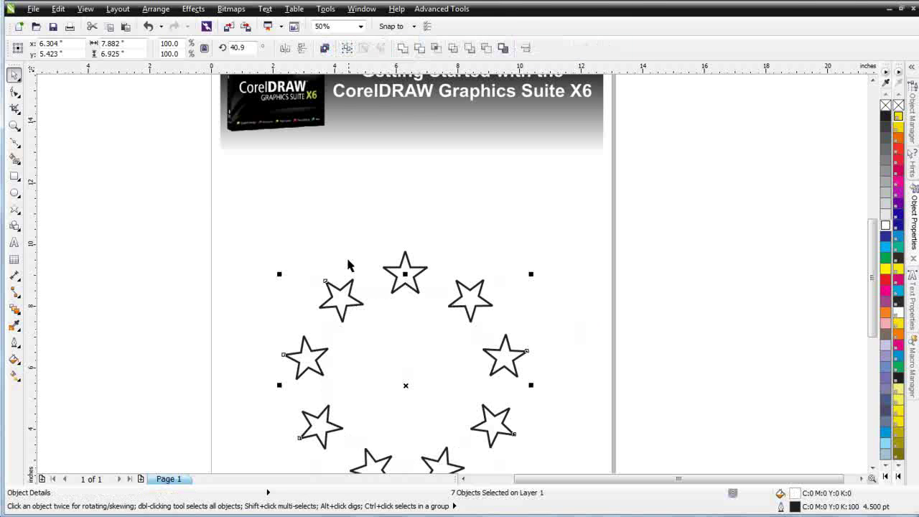
drag(227, 206, 588, 451)
click(347, 47)
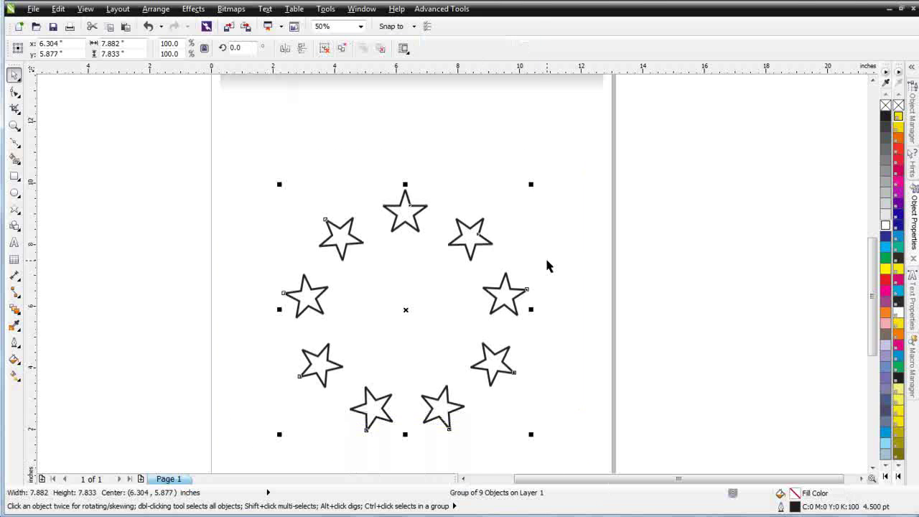